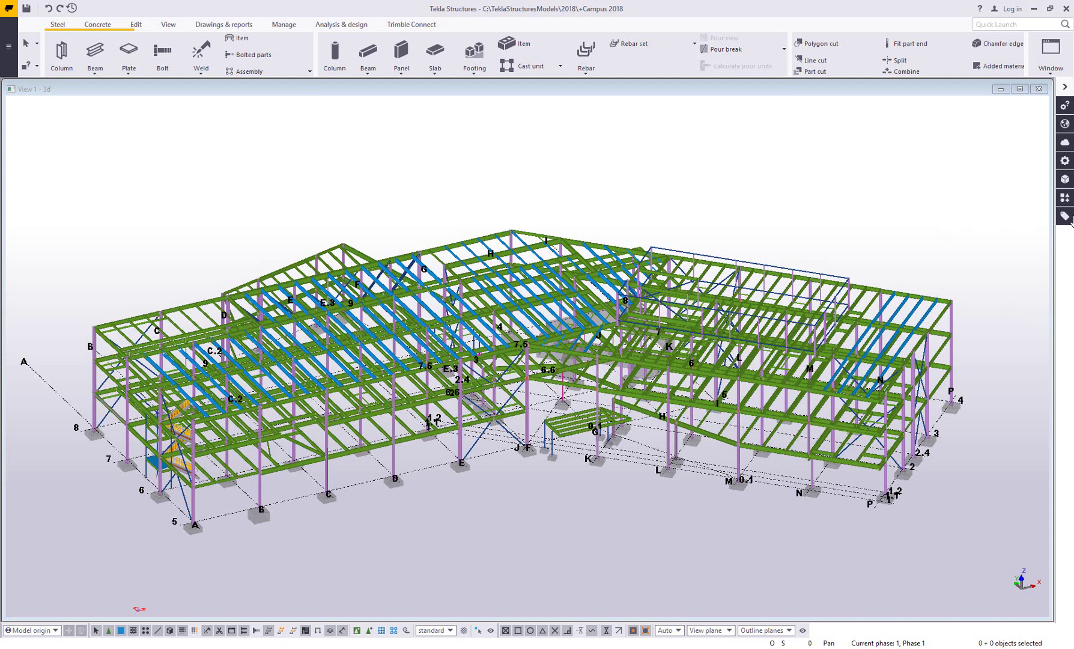
# Step: Search the applications and components catalog for 'brow' and launch Directory browser
pyautogui.click(1064, 200)
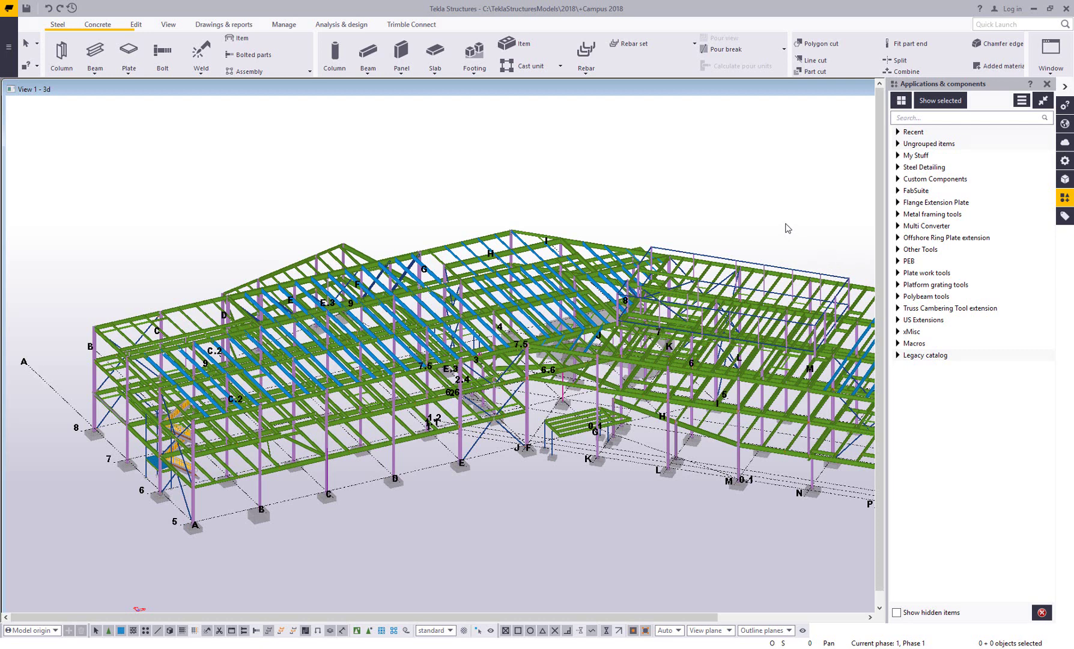
pyautogui.click(932, 118)
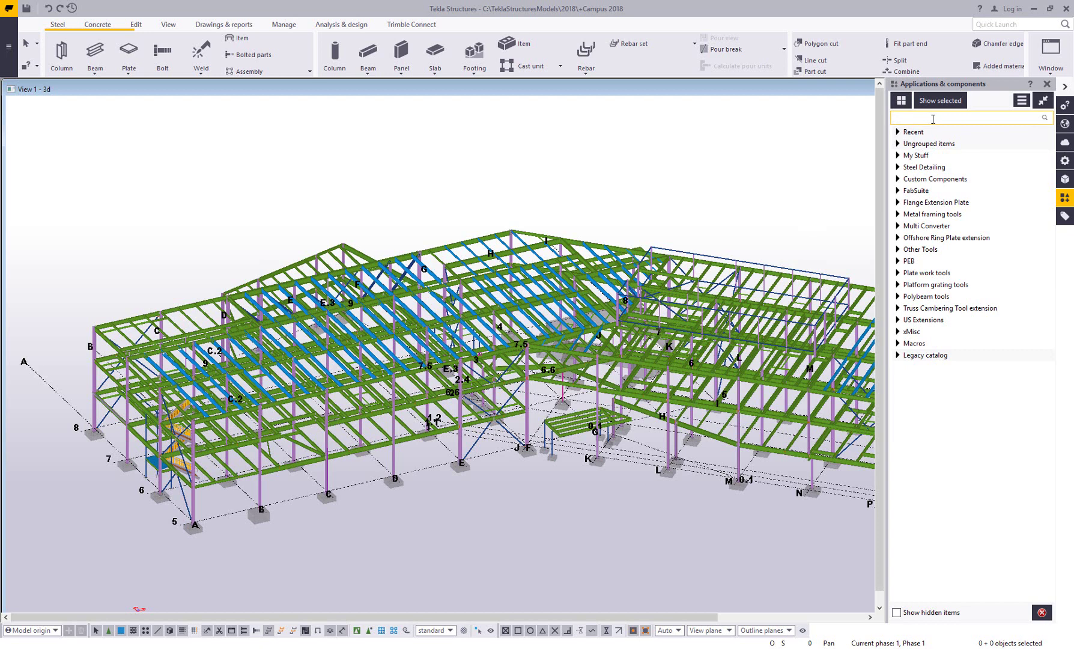
pyautogui.write('brow')
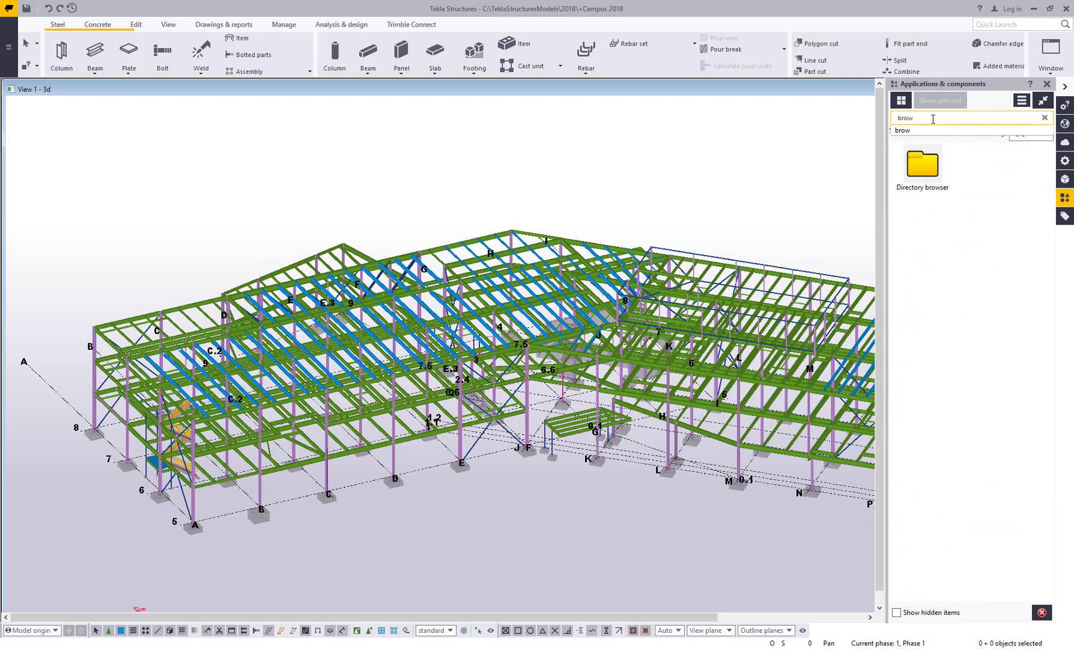
pyautogui.click(933, 170)
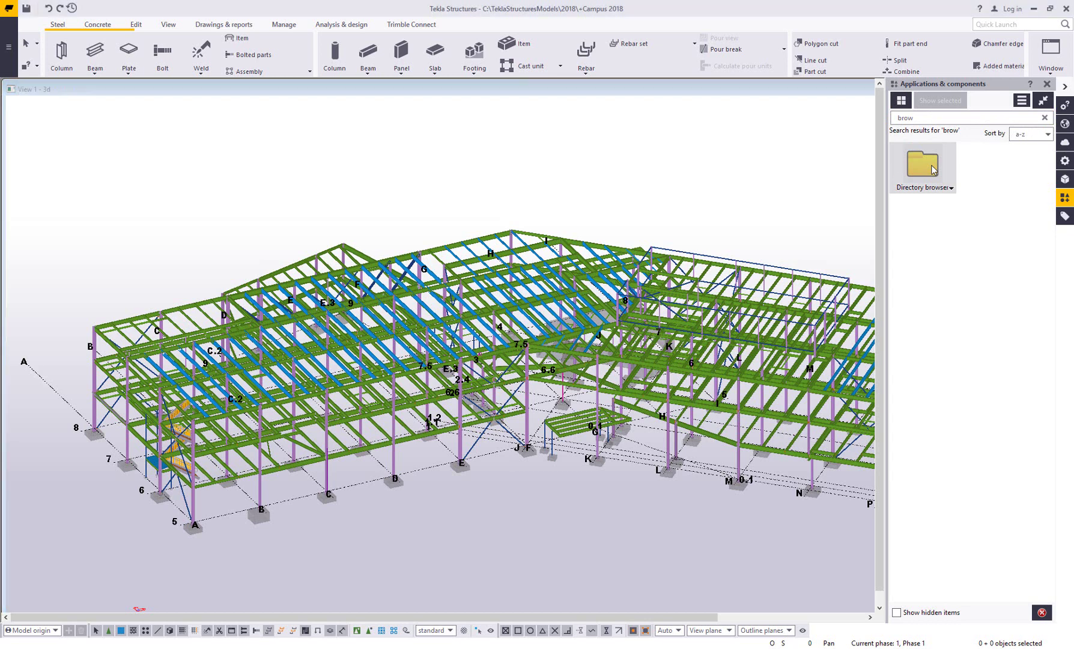
# Step: View the Environments working directory folder, then put it away
pyautogui.moveTo(225, 126)
pyautogui.mouseDown()
pyautogui.moveTo(247, 141)
pyautogui.moveTo(245, 132)
pyautogui.mouseUp()
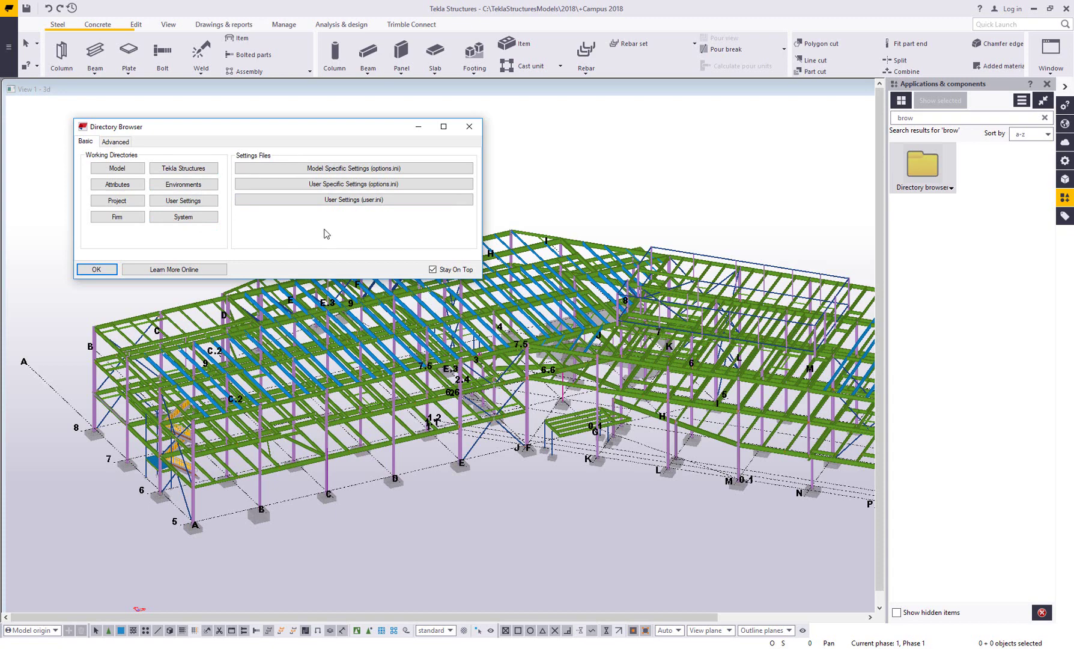
pyautogui.click(184, 184)
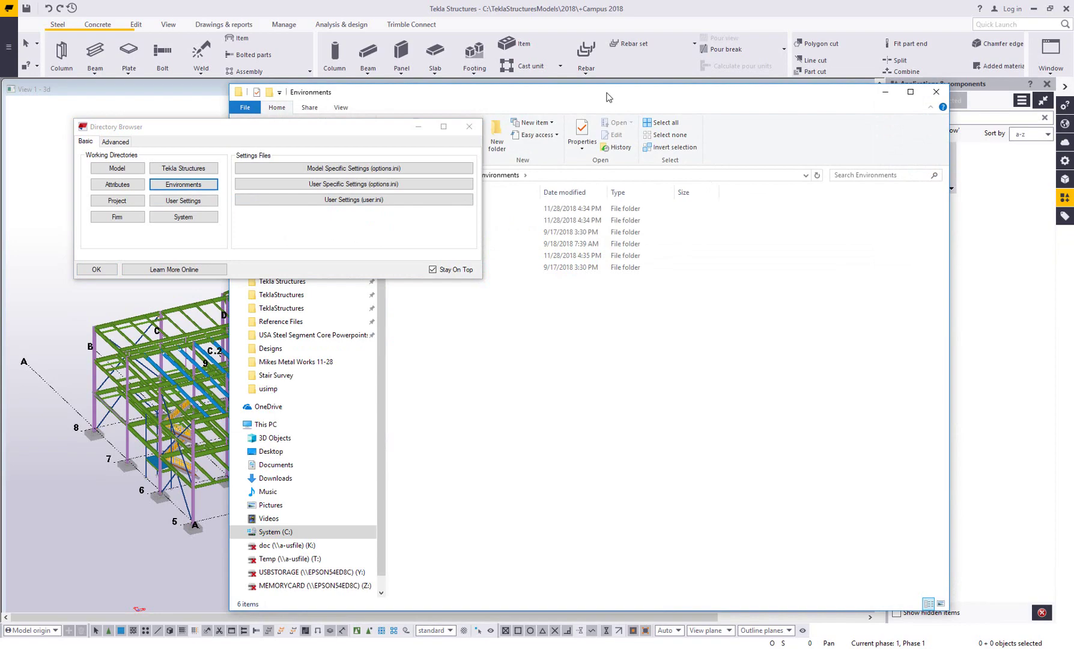
pyautogui.moveTo(609, 102); pyautogui.dragTo(800, 110)
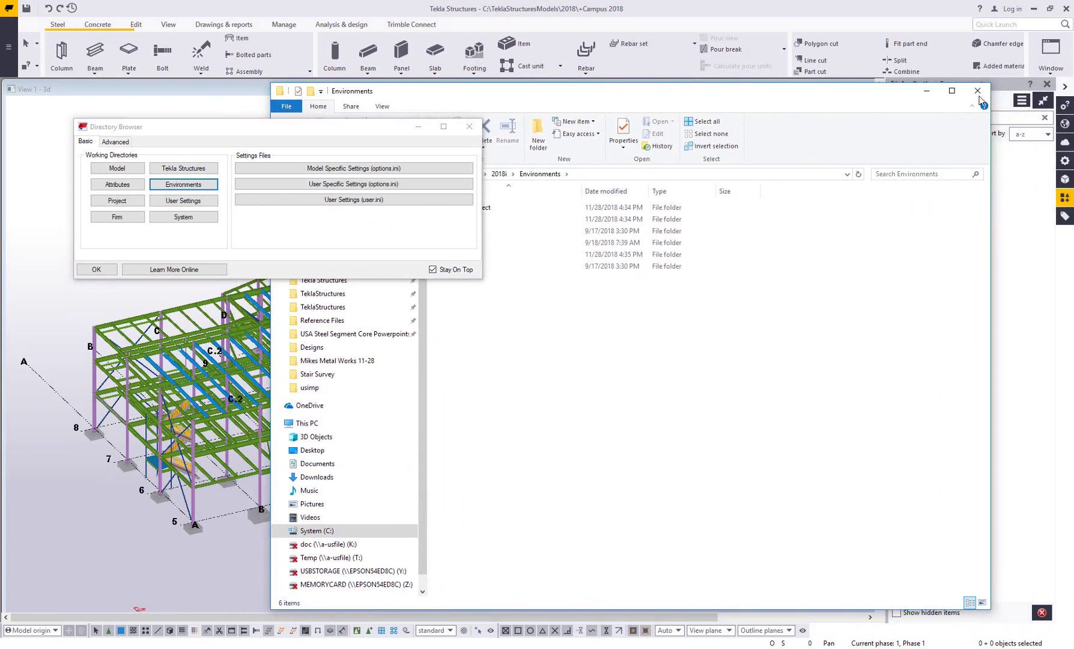
pyautogui.click(228, 297)
# Step: Look at the profil catalogs folder under Advanced, then return to Basic directories
pyautogui.click(116, 142)
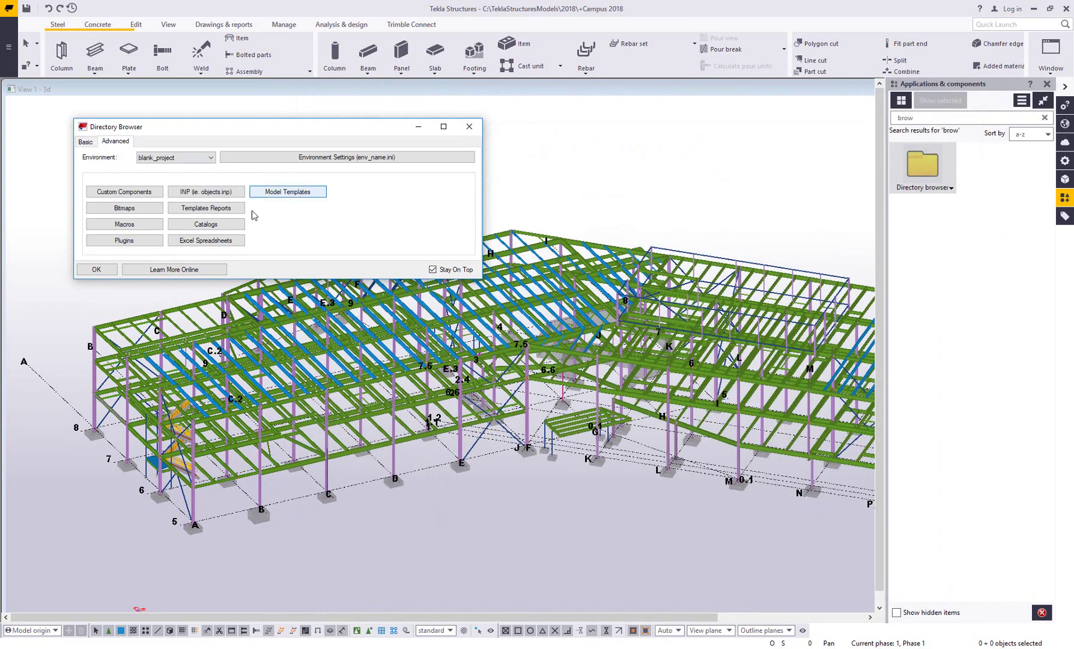
pyautogui.click(225, 229)
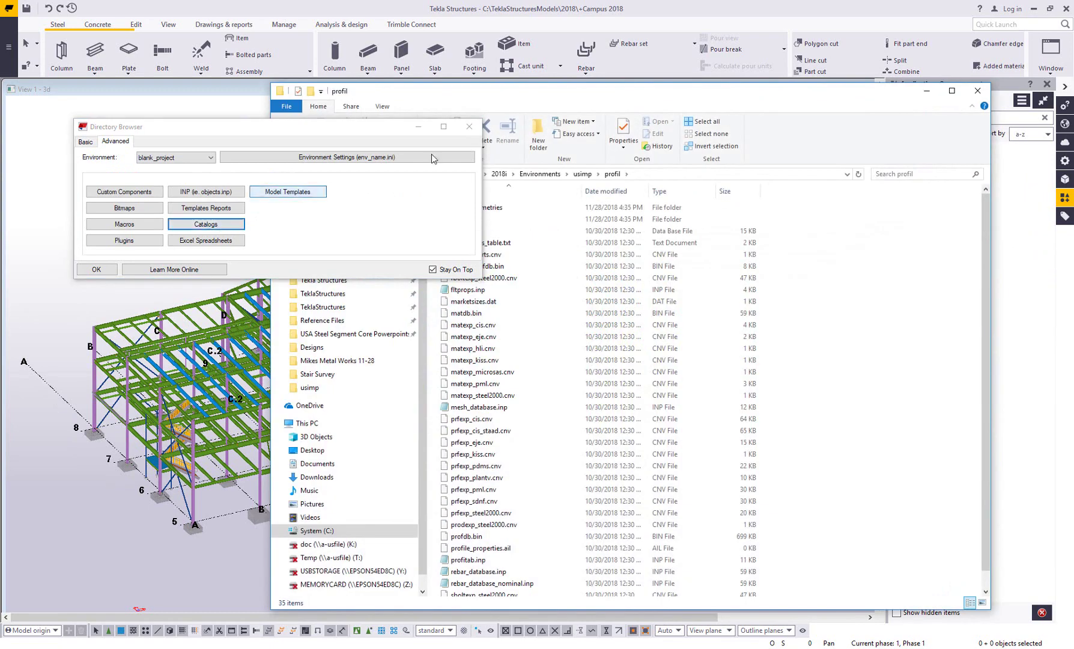
pyautogui.moveTo(520, 100); pyautogui.dragTo(641, 99)
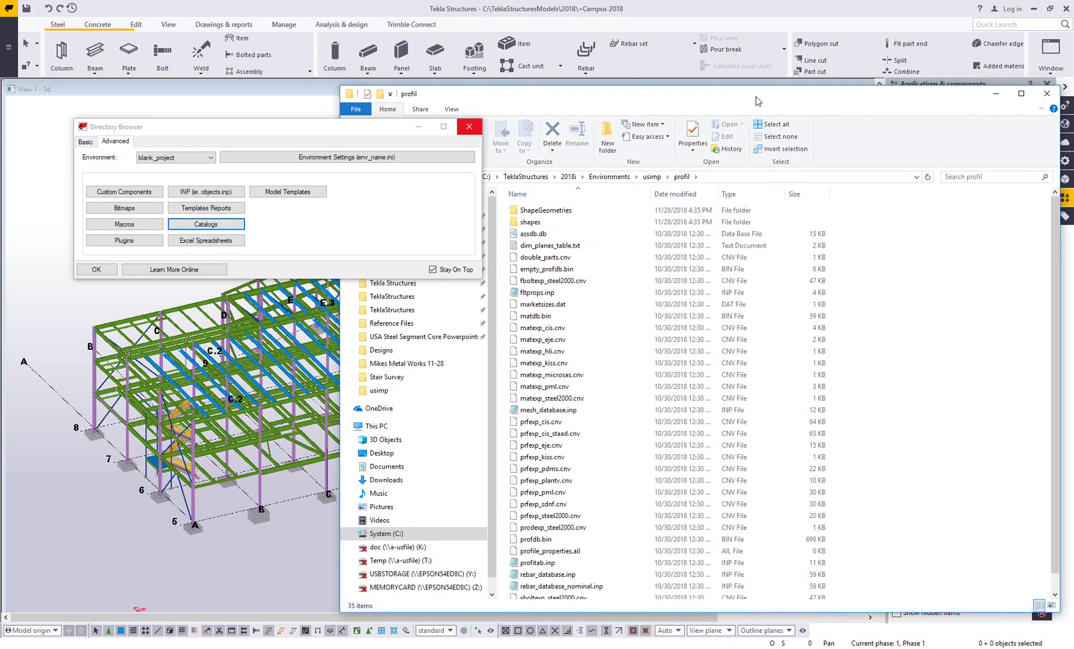
pyautogui.moveTo(862, 97); pyautogui.dragTo(734, 100)
pyautogui.click(984, 98)
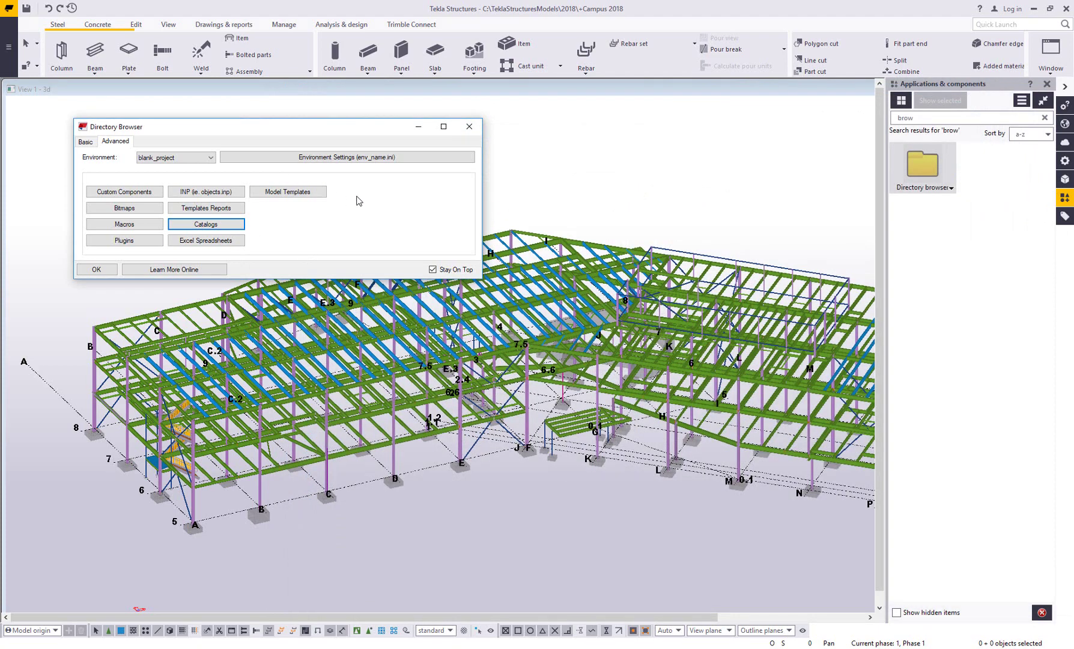
pyautogui.click(88, 144)
pyautogui.moveTo(156, 129); pyautogui.dragTo(111, 121)
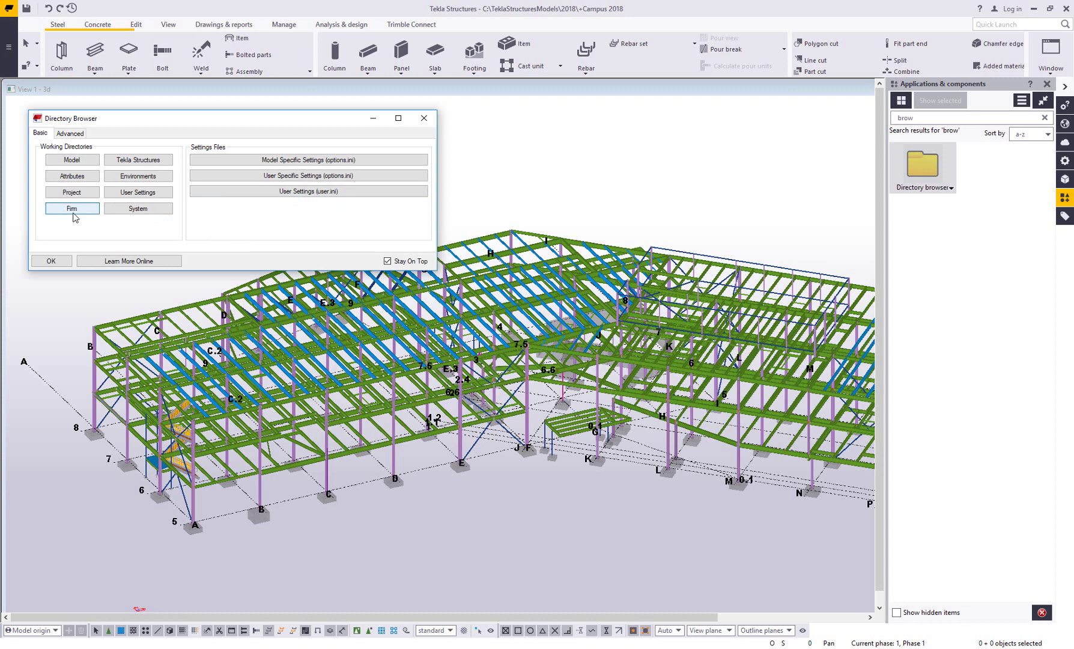
# Step: Request the Firm directory and accept setting XS_FIRM in user.ini
pyautogui.click(74, 217)
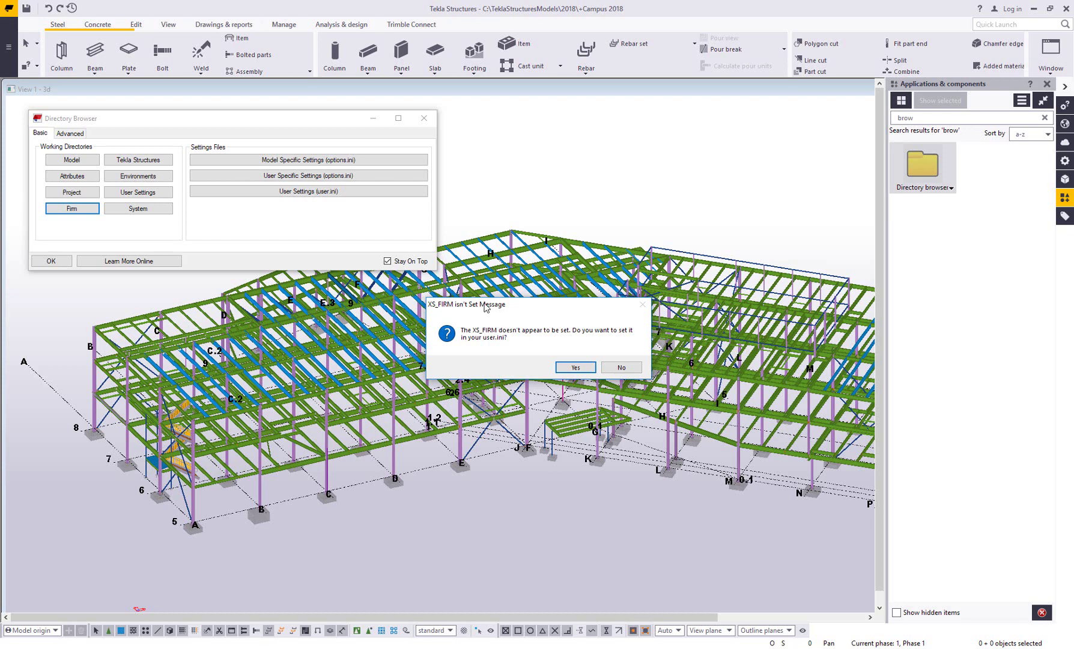
# Step: Browse the Firm2018i folder, then create and delete an unwanted new folder
pyautogui.click(581, 369)
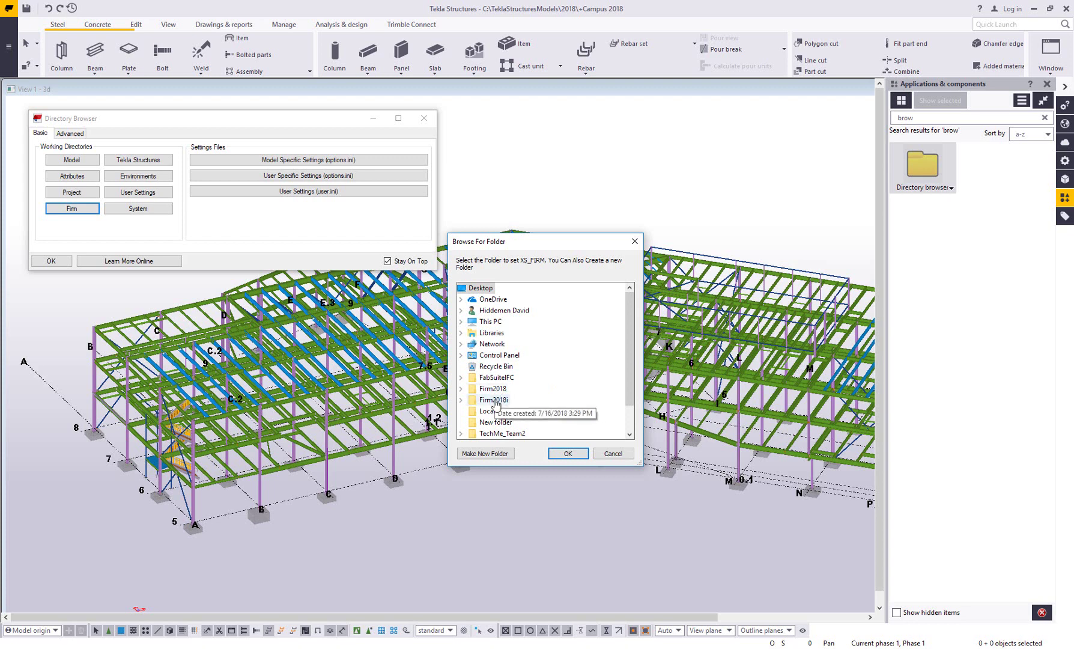
pyautogui.doubleClick(495, 401)
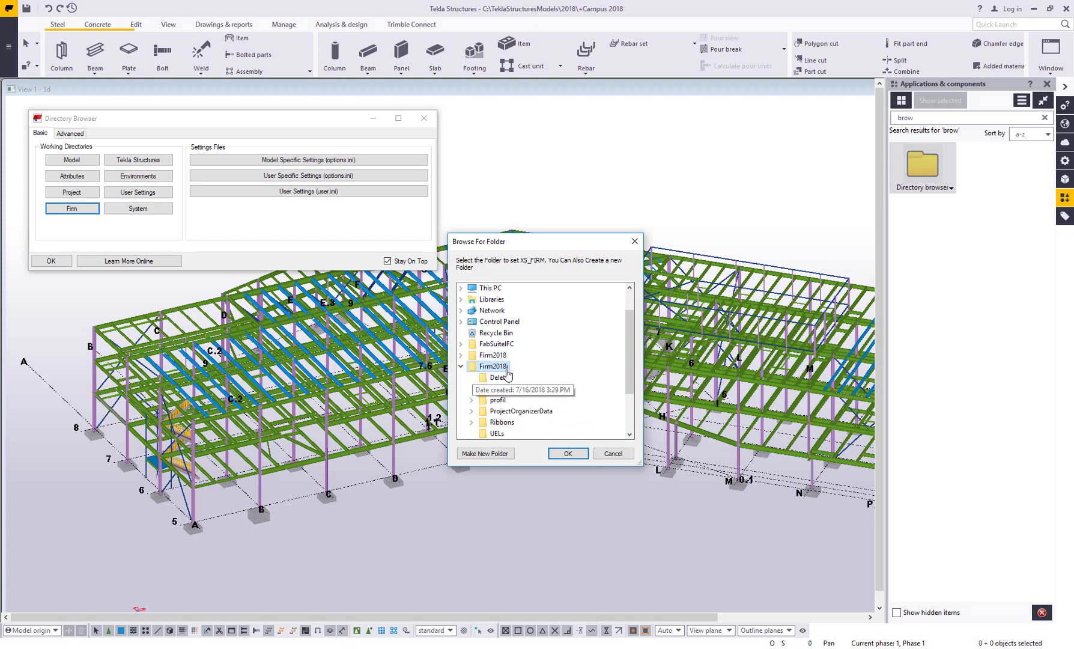
pyautogui.click(461, 366)
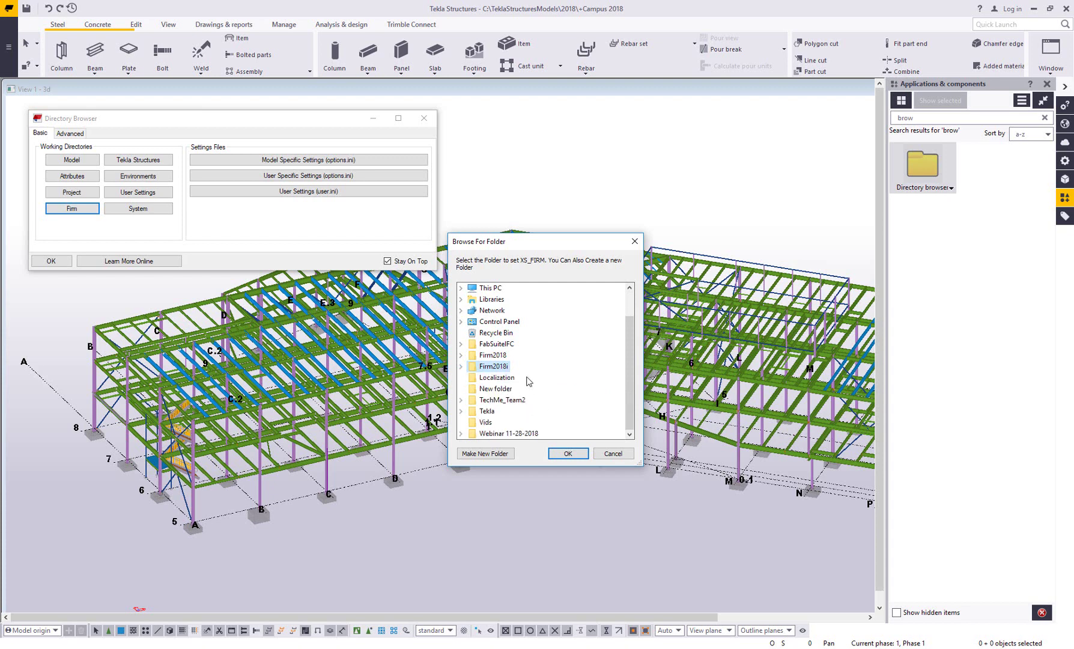
pyautogui.scroll(1, 531, 379)
pyautogui.scroll(-1, 530, 379)
pyautogui.click(487, 452)
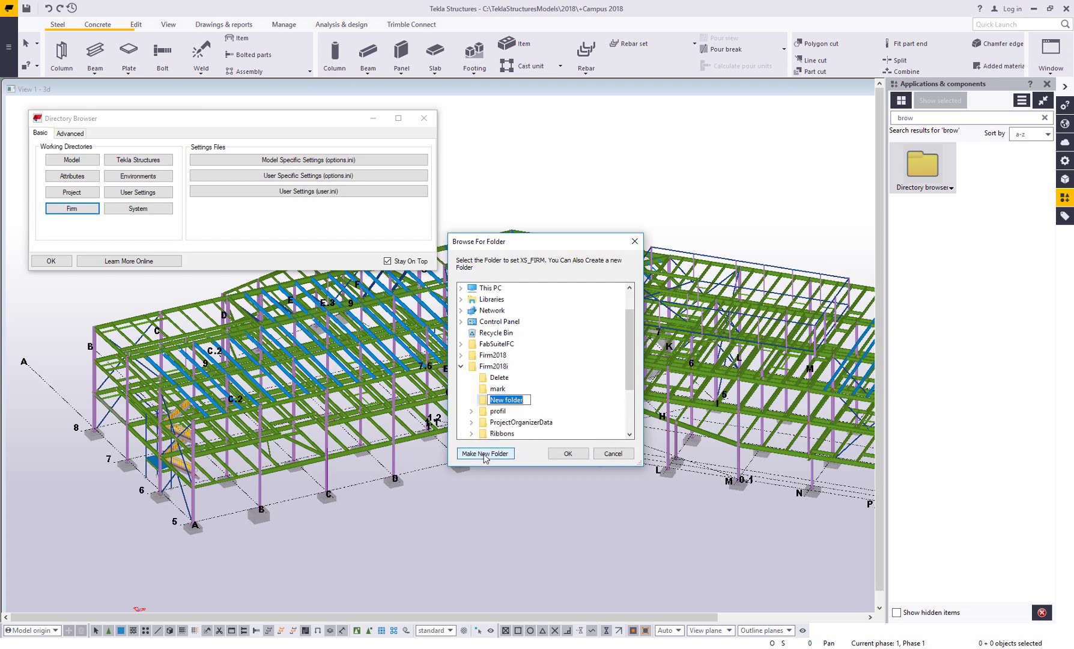
pyautogui.click(487, 403)
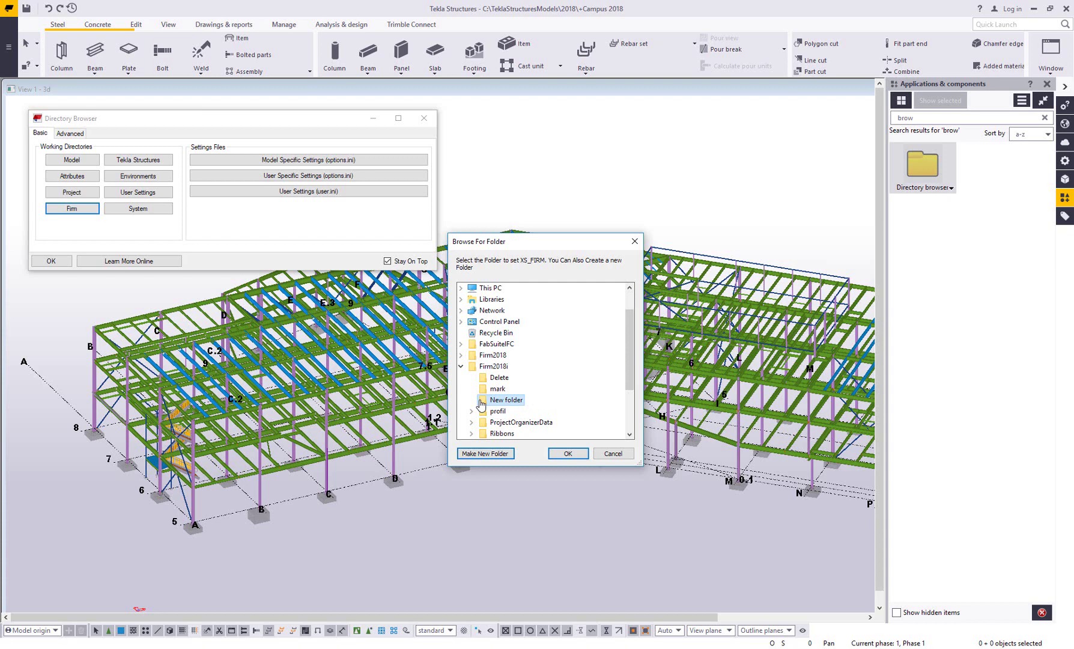
pyautogui.press('Delete')
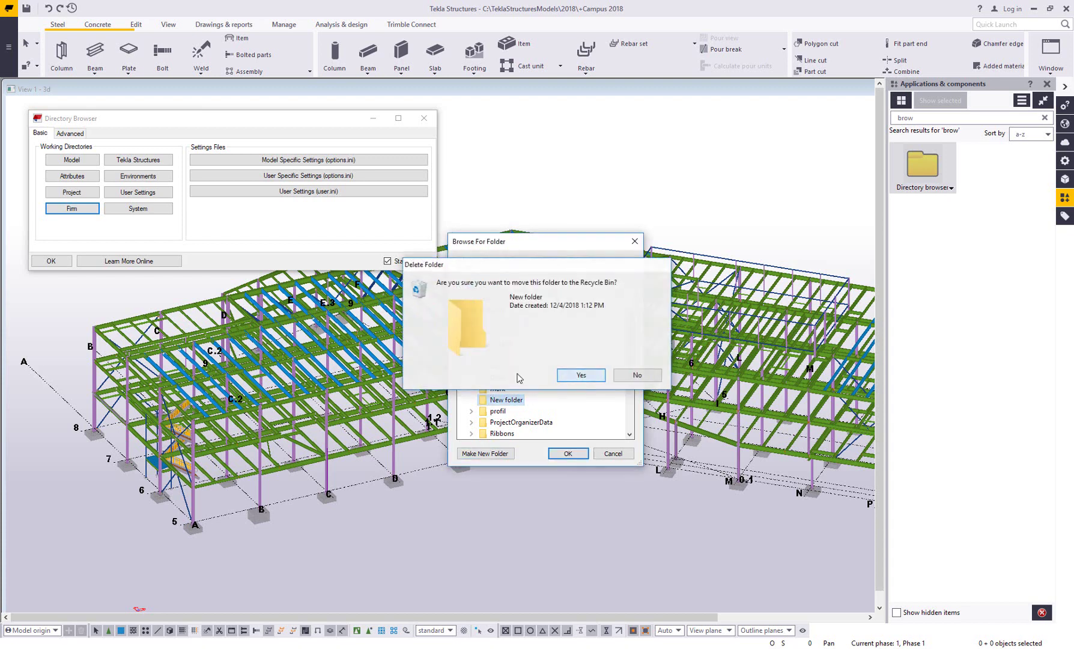
pyautogui.click(581, 375)
# Step: Create a folder named DavesFirm and confirm it as the firm folder
pyautogui.click(484, 452)
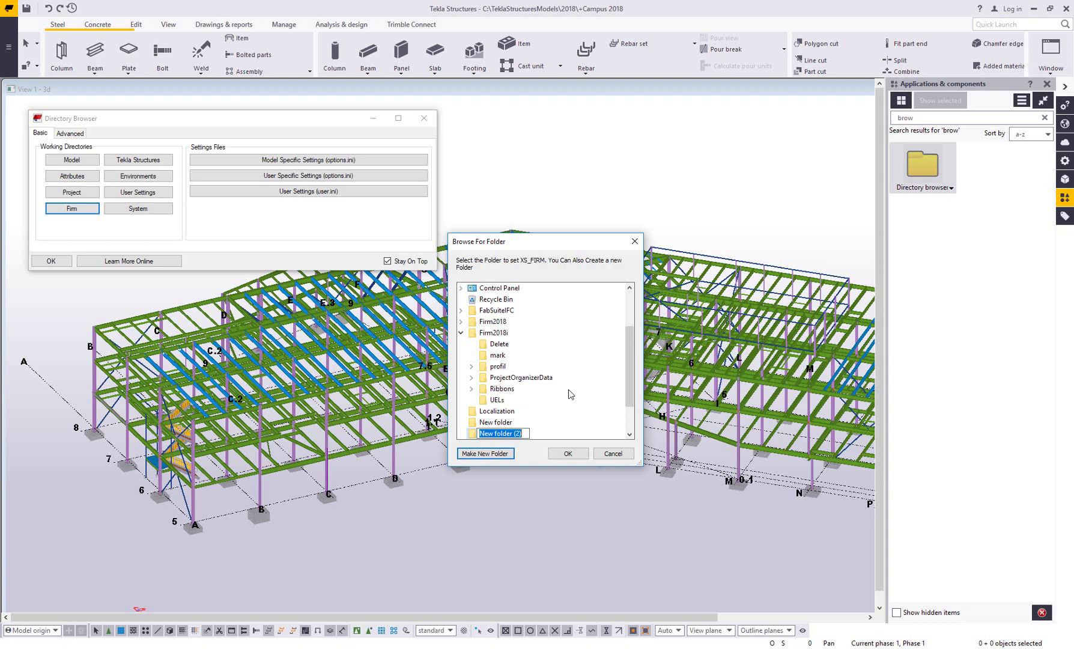
pyautogui.write('DavesFrim')
pyautogui.press('BackSpace')
pyautogui.press('BackSpace')
pyautogui.press('BackSpace')
pyautogui.write('irm')
pyautogui.click(470, 436)
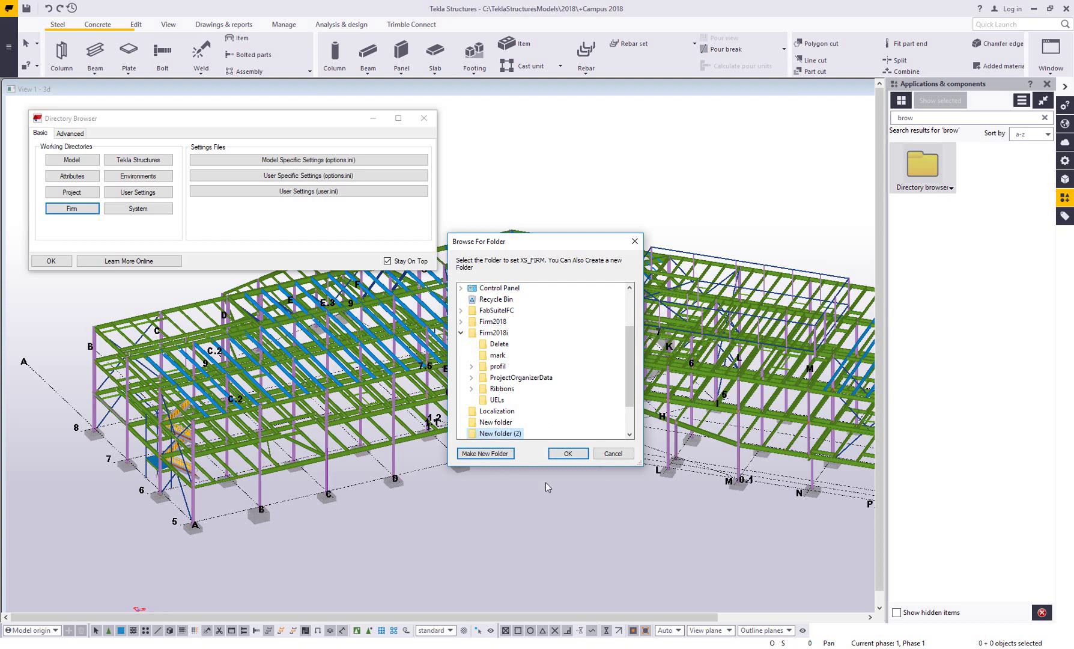
pyautogui.click(566, 453)
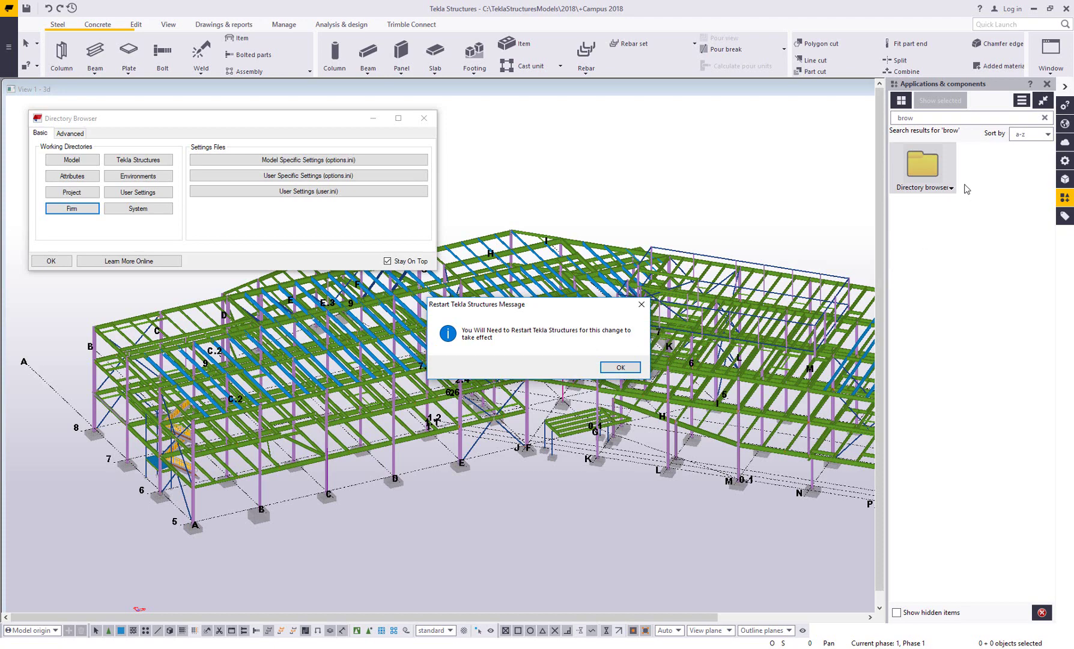
# Step: Acknowledge the Restart Tekla Structures message with OK
pyautogui.click(619, 368)
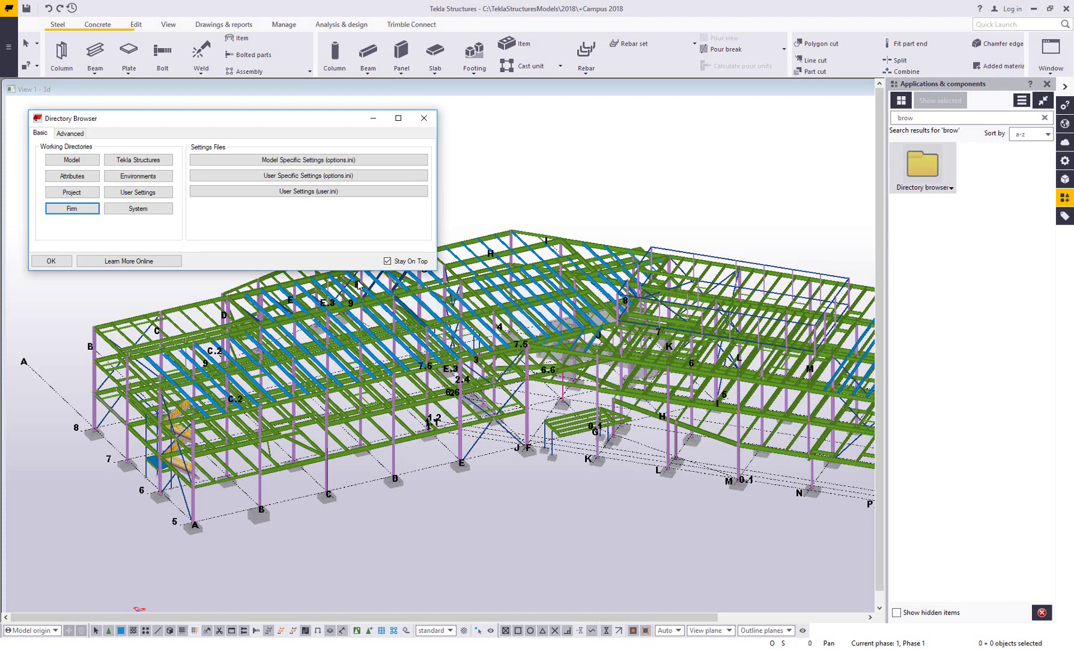
pyautogui.click(298, 196)
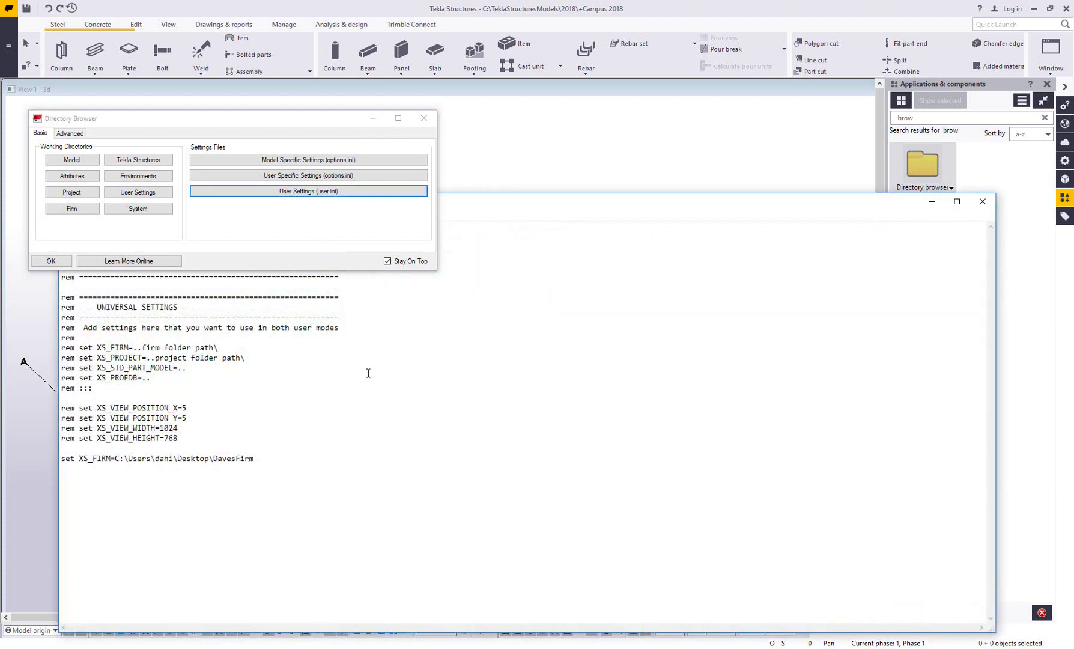
pyautogui.moveTo(262, 458); pyautogui.dragTo(56, 451)
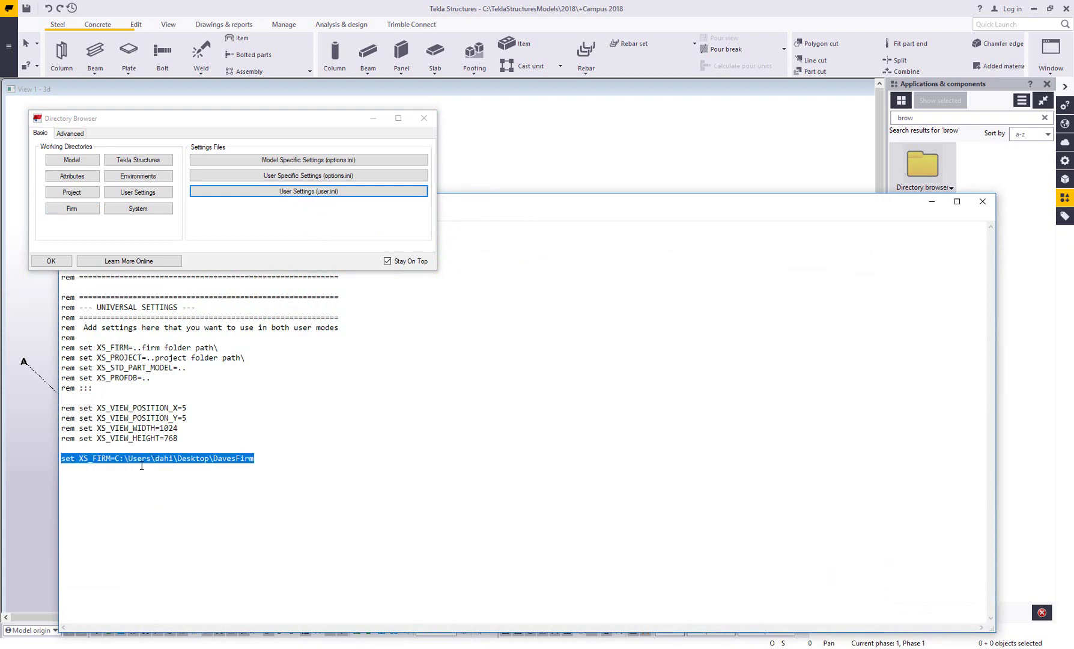
pyautogui.click(411, 441)
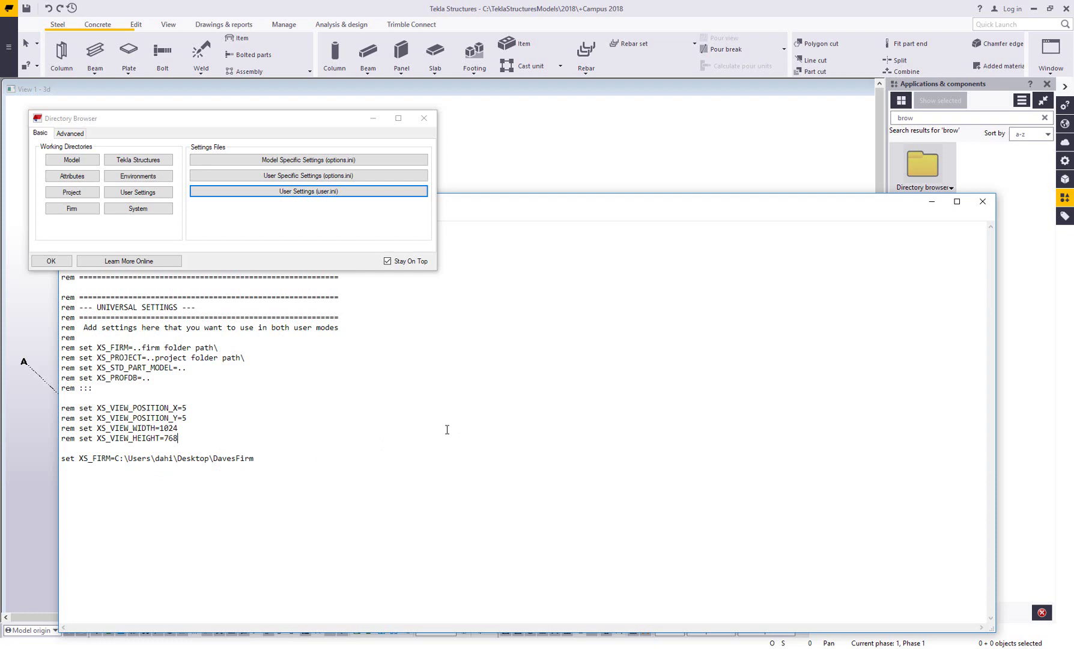
pyautogui.click(983, 202)
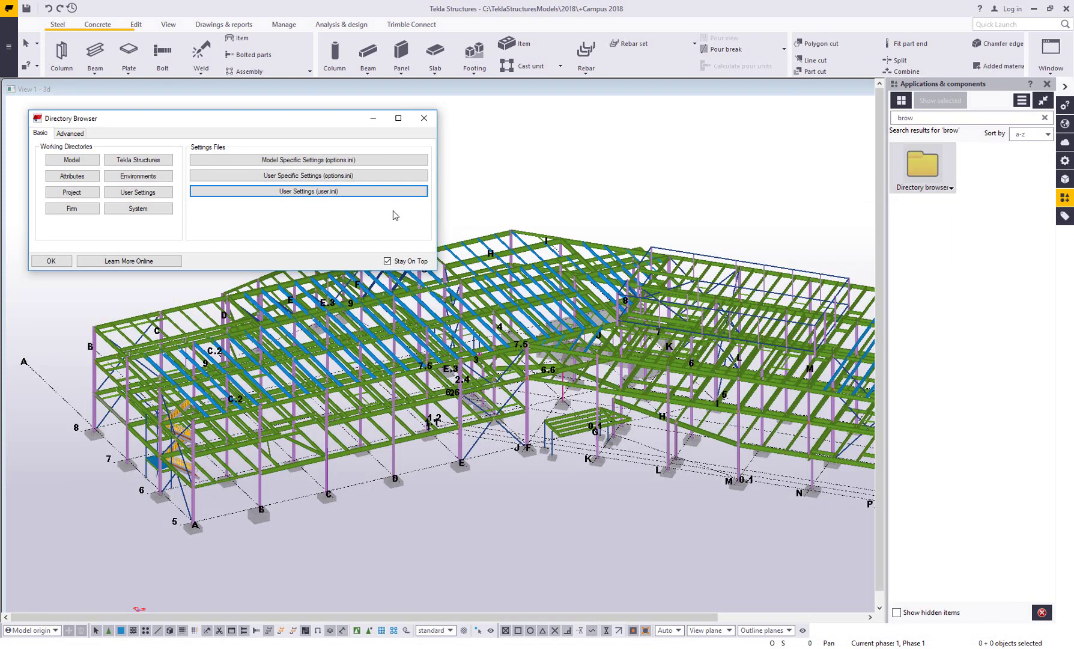
pyautogui.click(261, 195)
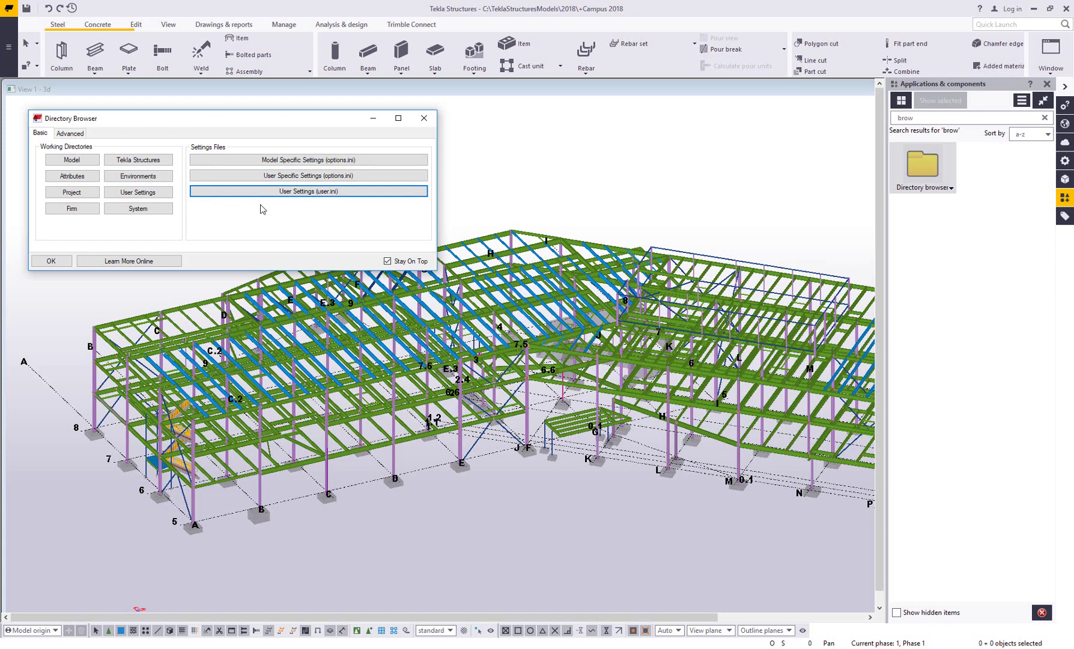